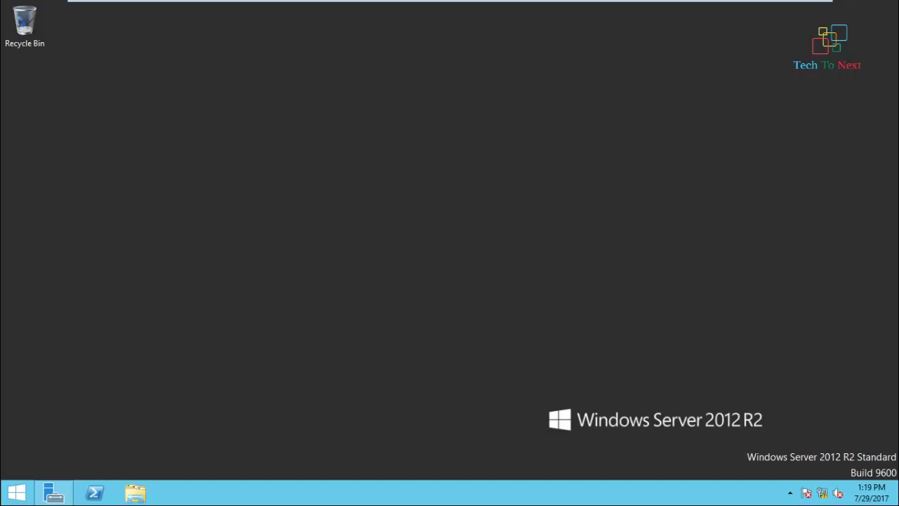
Step: Open Server Manager and display the Local Server properties with its computer name and workgroup
click(53, 492)
right_click(416, 110)
click(449, 146)
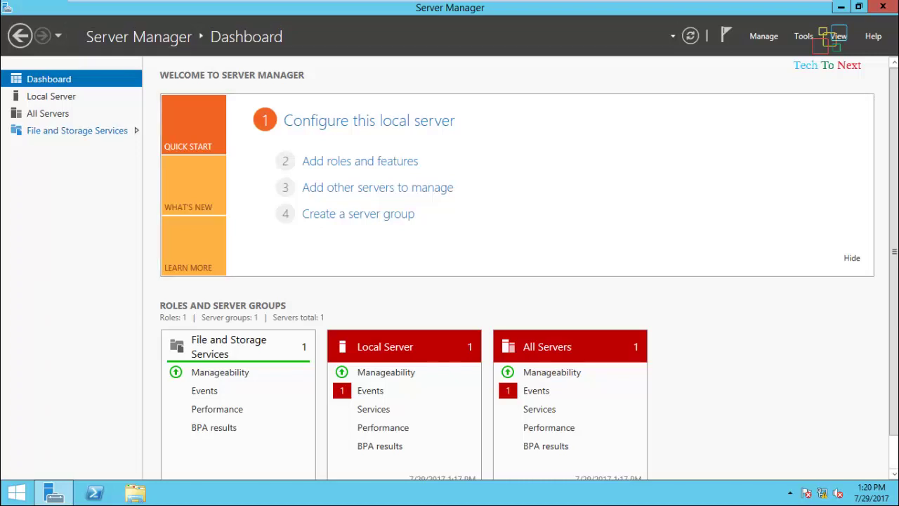
key(Down)
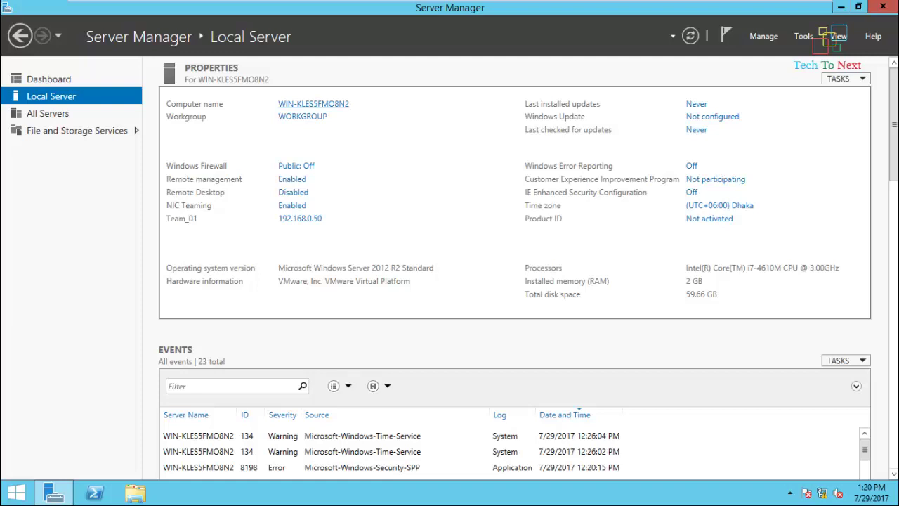
Step: Change the computer name to DC in the Computer Name/Domain Changes dialog
click(313, 103)
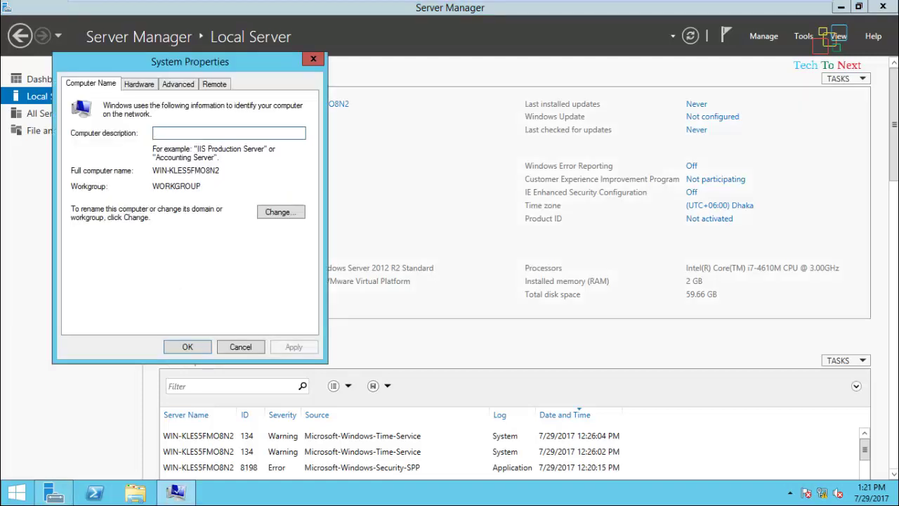
click(281, 211)
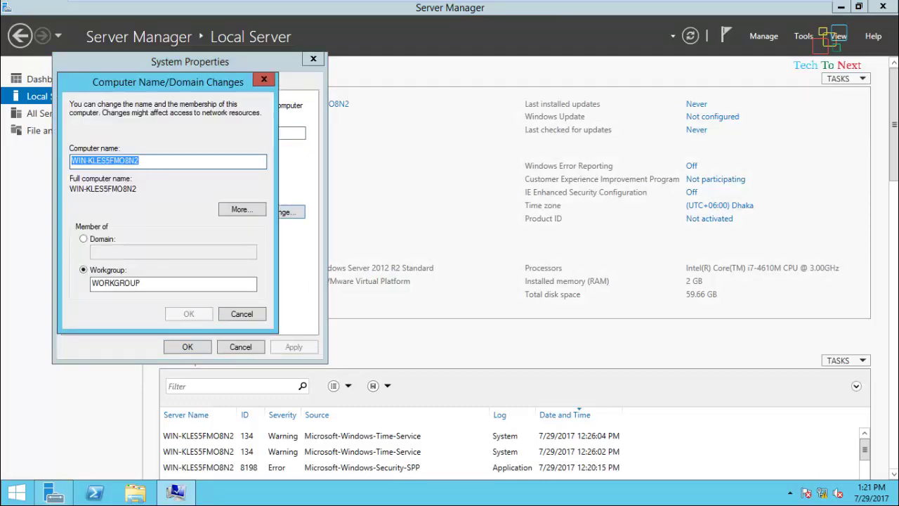
text(PSC)
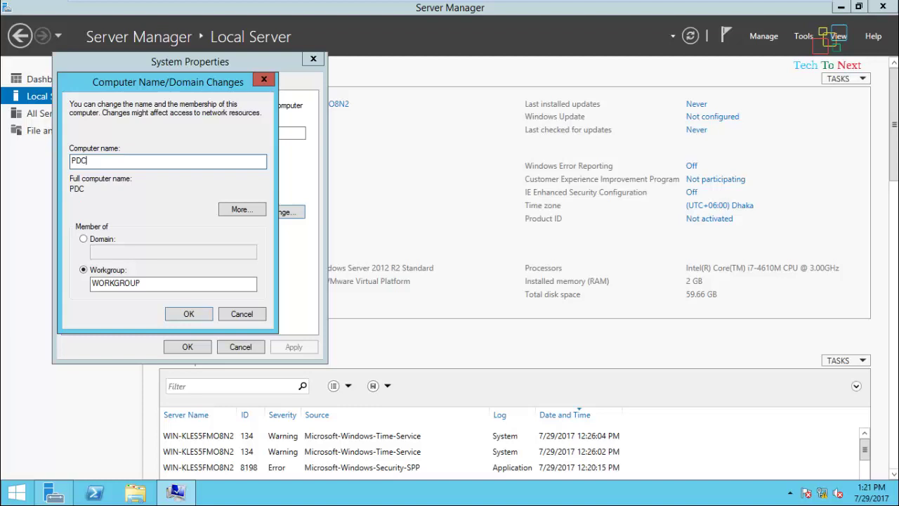
key(BackSpace)
key(BackSpace)
key(BackSpace)
text(D)
text(C)
key(shift+Home)
key(Tab)
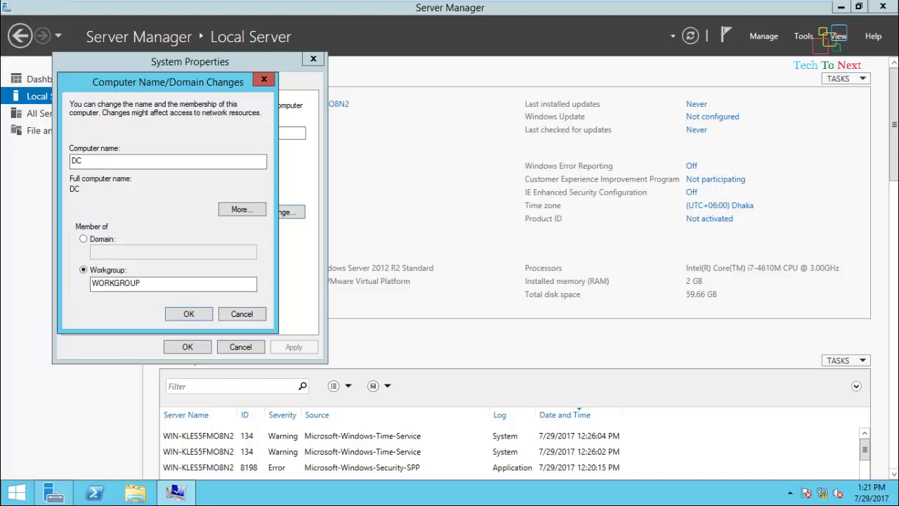
key(Return)
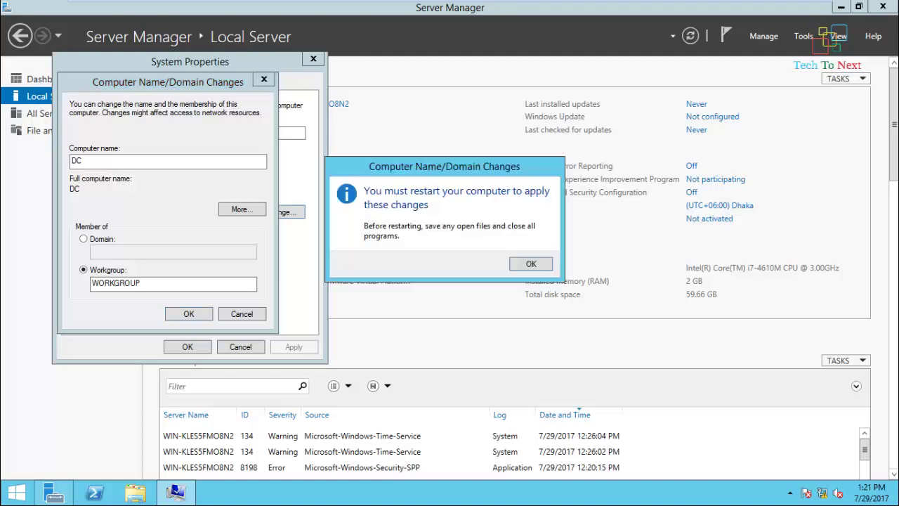
Step: Acknowledge the restart notice, close System Properties, and choose Restart Later
drag(444, 166, 409, 165)
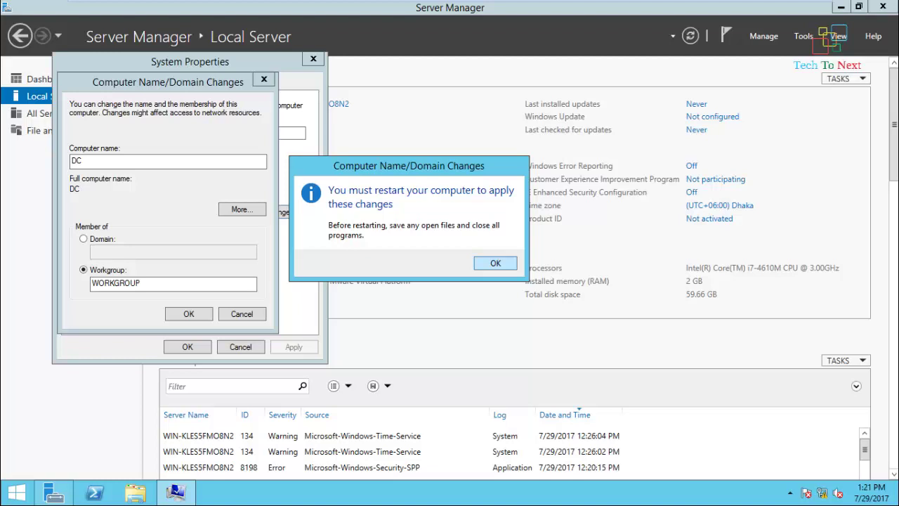
click(495, 263)
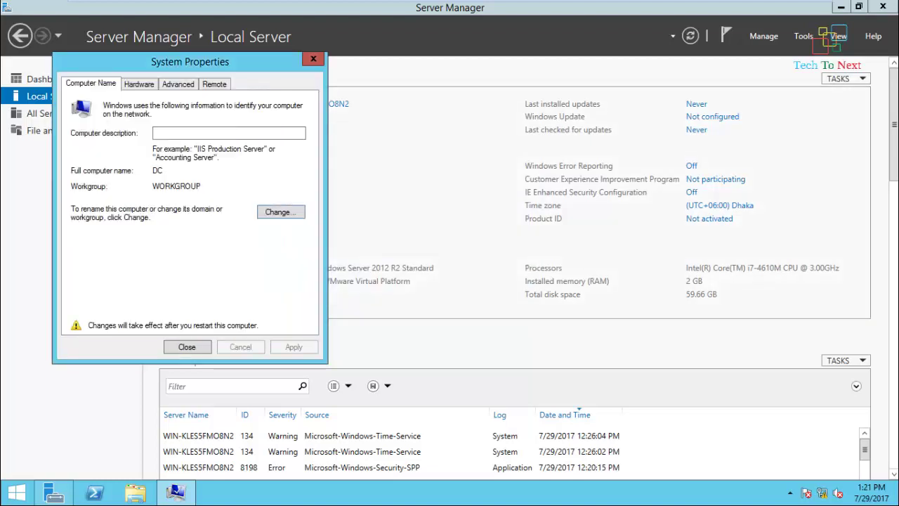
key(Return)
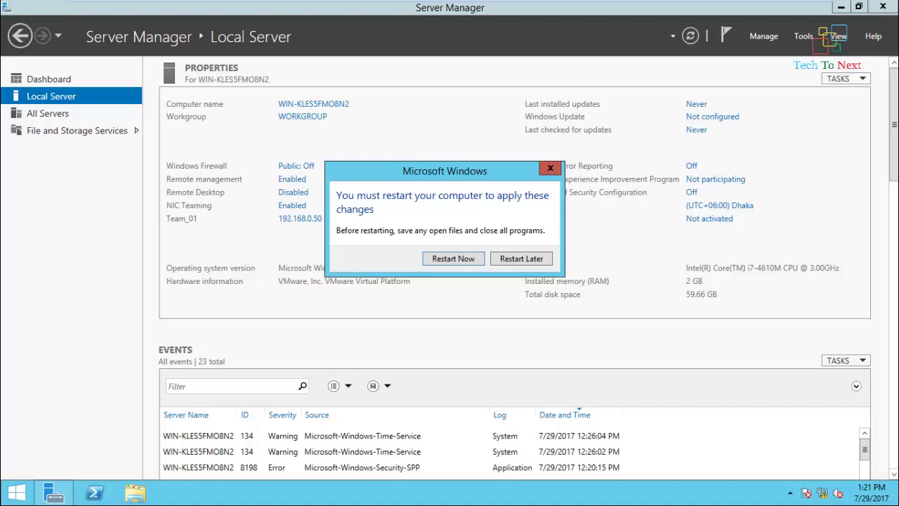
key(Return)
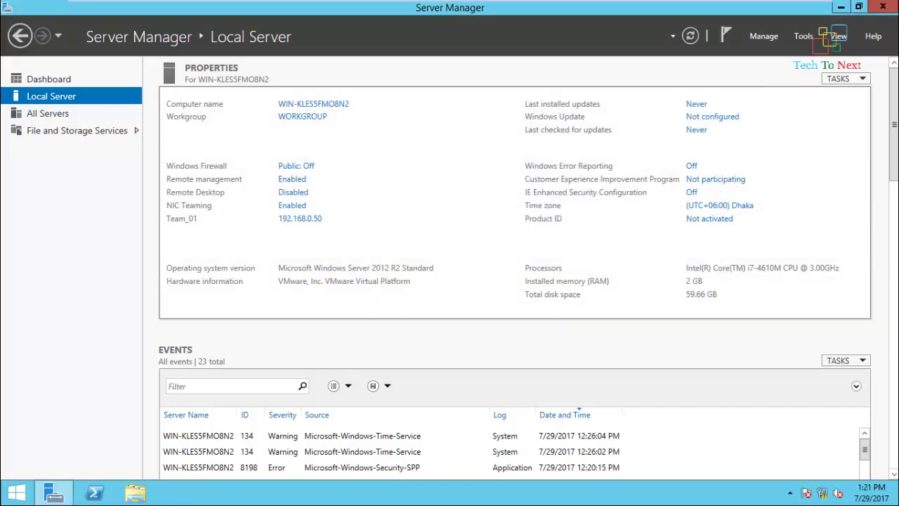
Step: Close Server Manager and open the System page for This PC from a maximized File Explorer
click(883, 7)
right_click(197, 261)
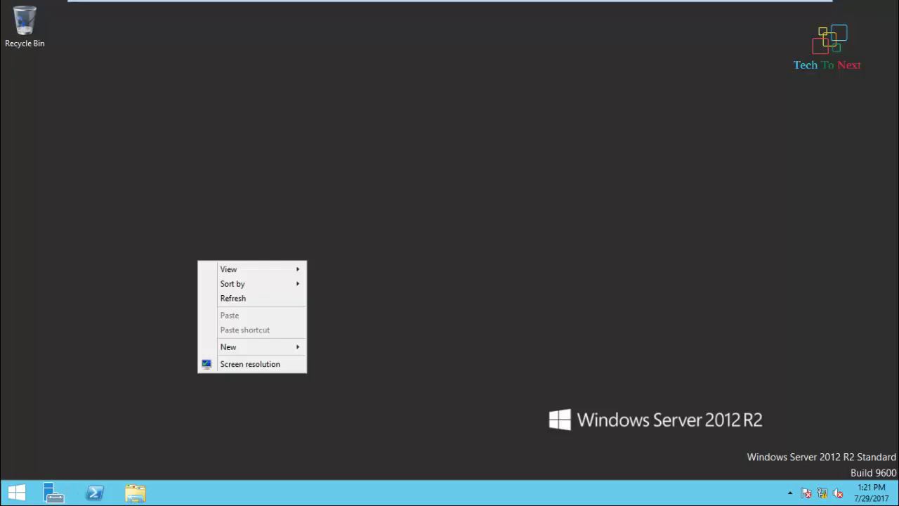
click(225, 297)
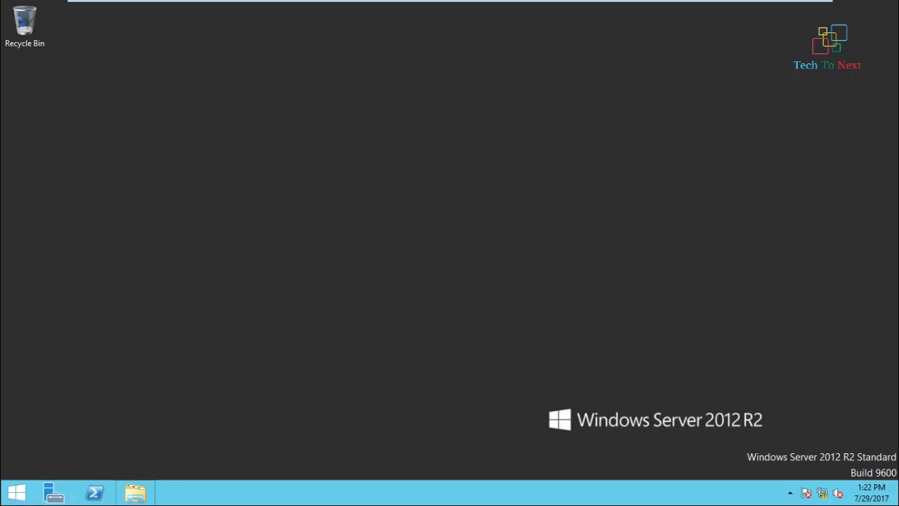
click(135, 492)
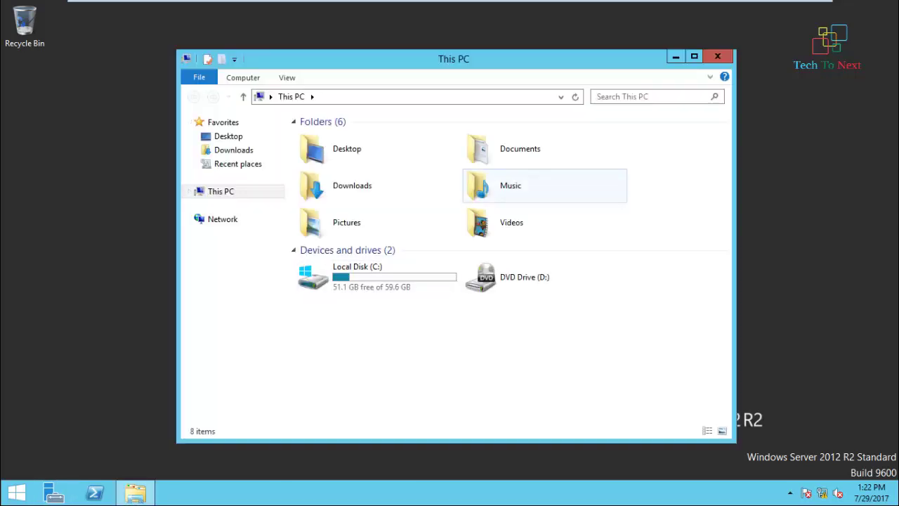
click(695, 56)
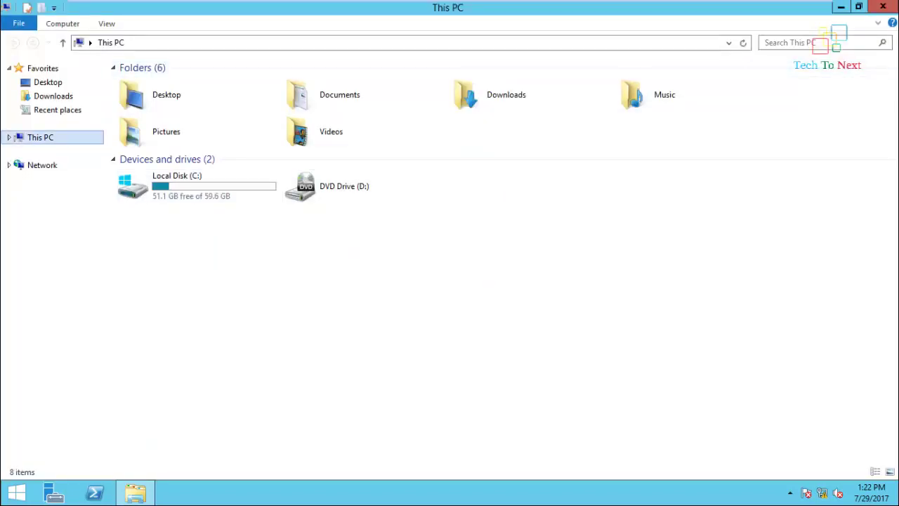
right_click(28, 138)
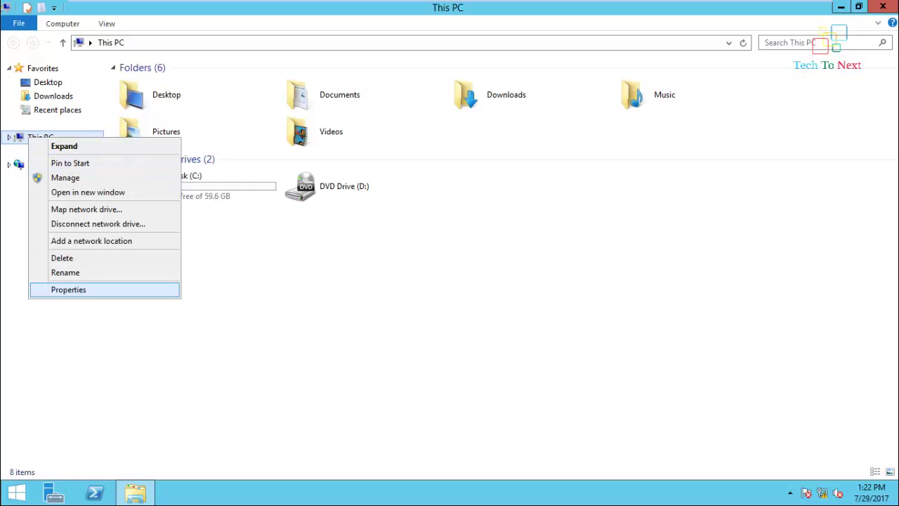
click(68, 290)
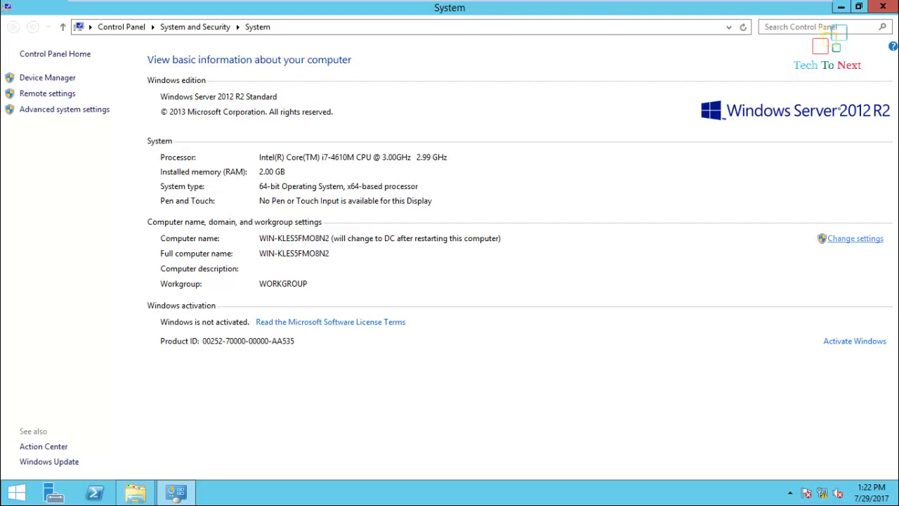
Step: Change the pending computer name from DC to PDC and acknowledge the restart notice
click(856, 238)
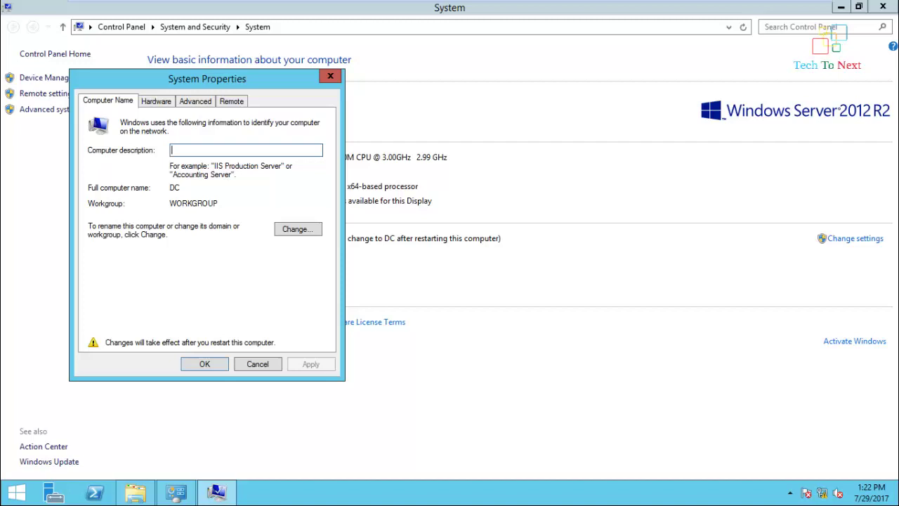
click(298, 229)
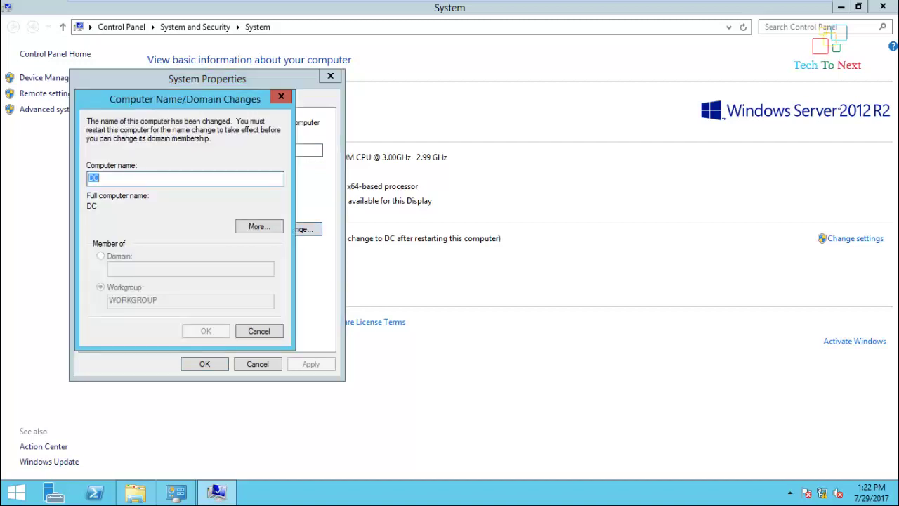
key(Home)
text(P)
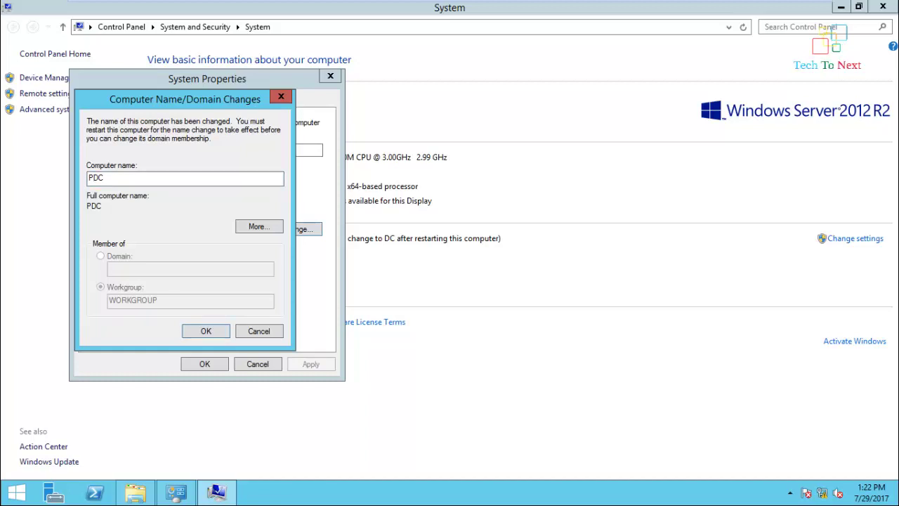
key(Return)
key(Return)
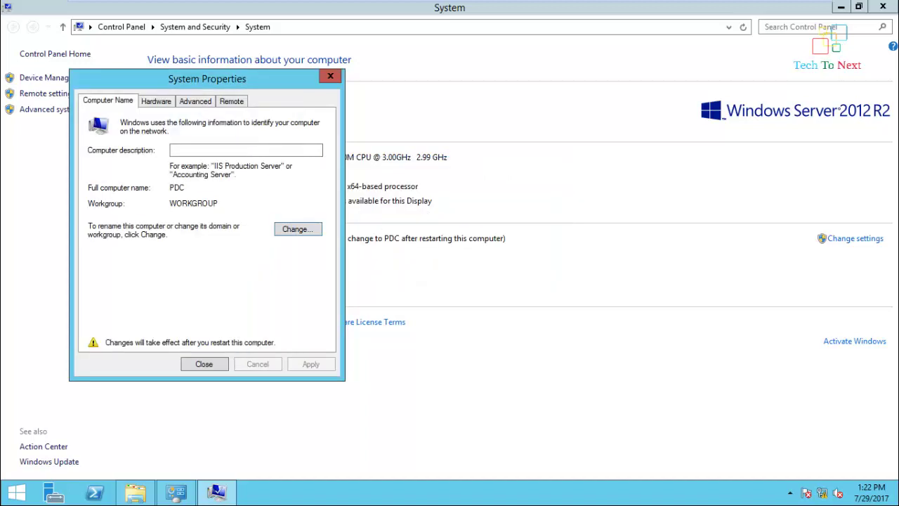
key(Return)
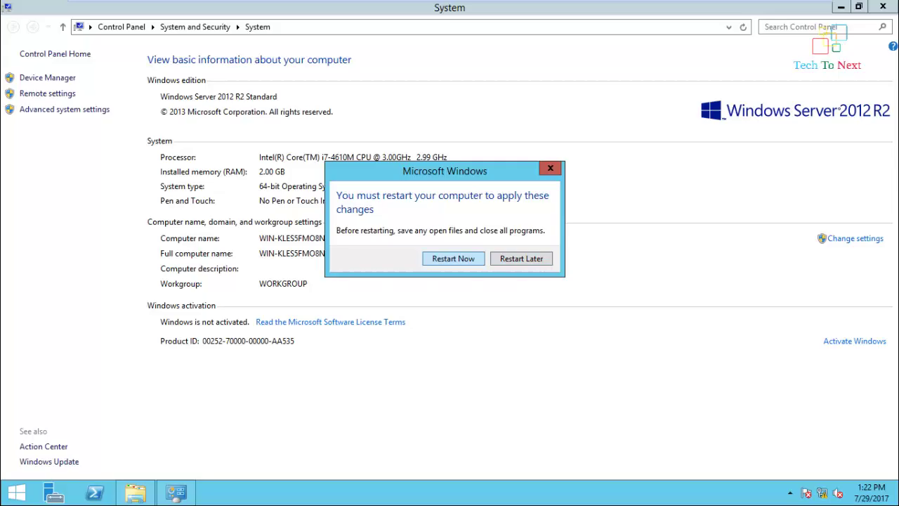
Step: Restart the server now to apply the PDC name
key(Return)
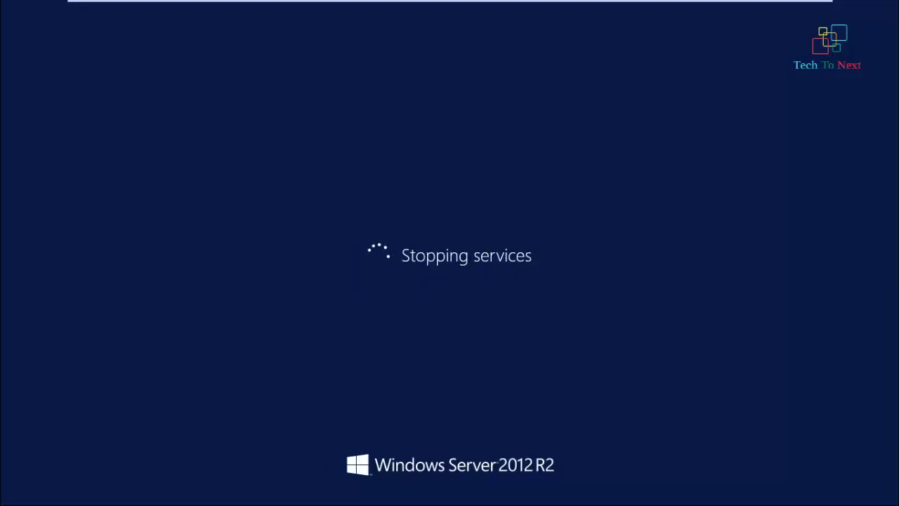